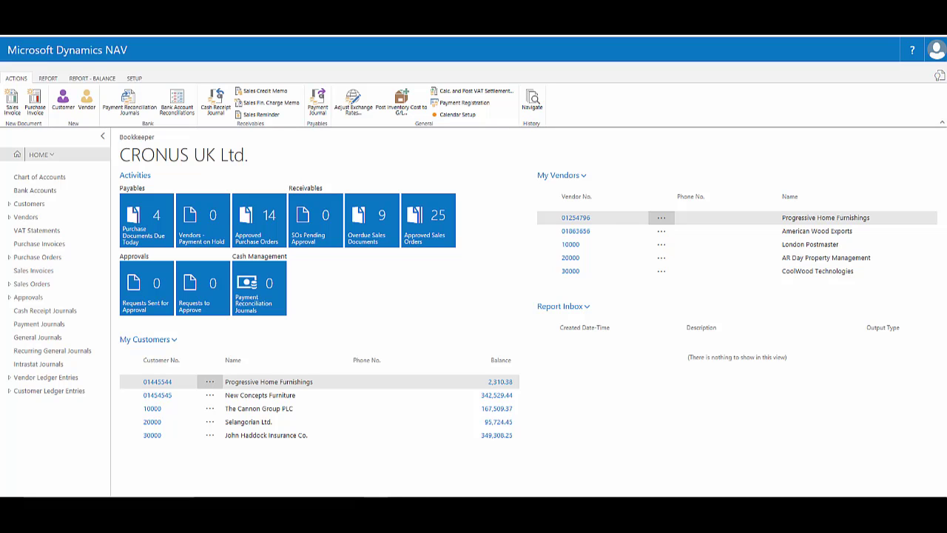
# Step: Open the sales orders in list view, hide the customer details pane and collapse the ribbon
pyautogui.click(33, 284)
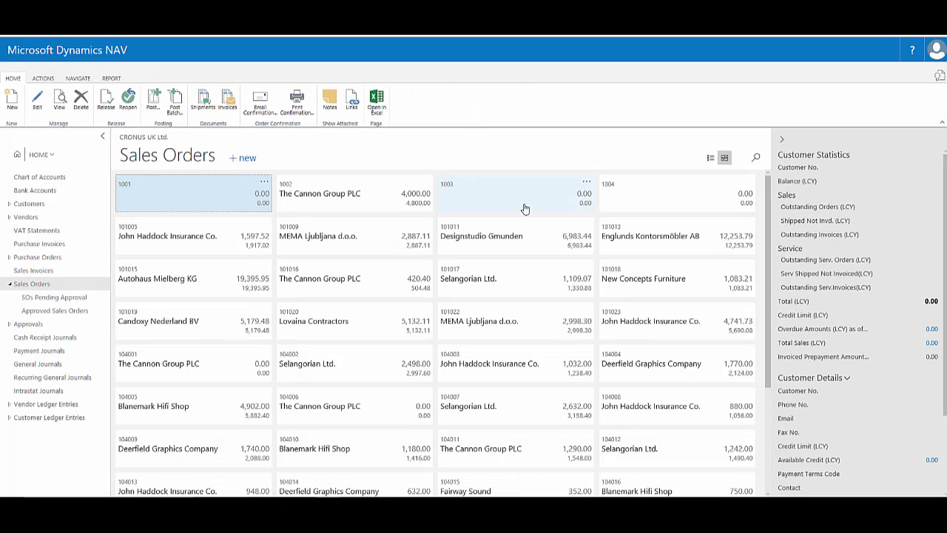
pyautogui.click(712, 159)
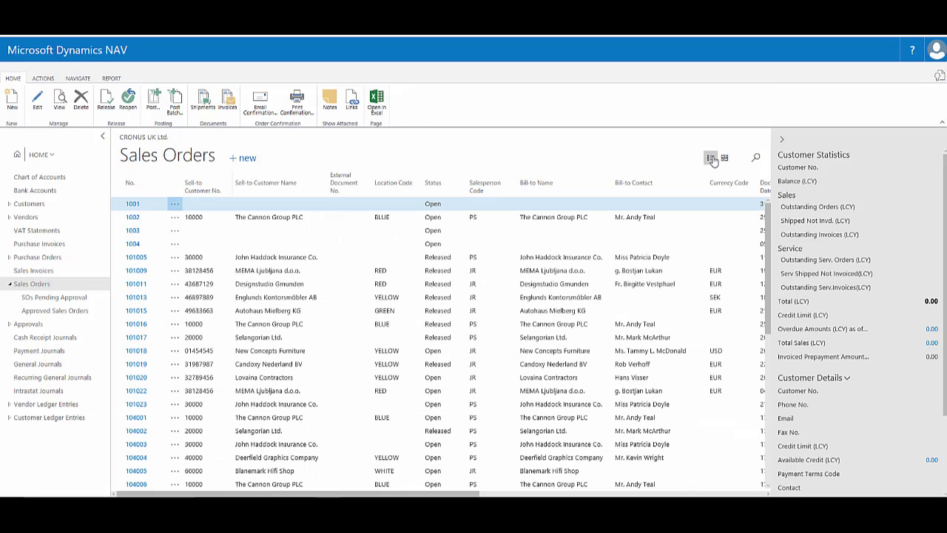
pyautogui.click(783, 143)
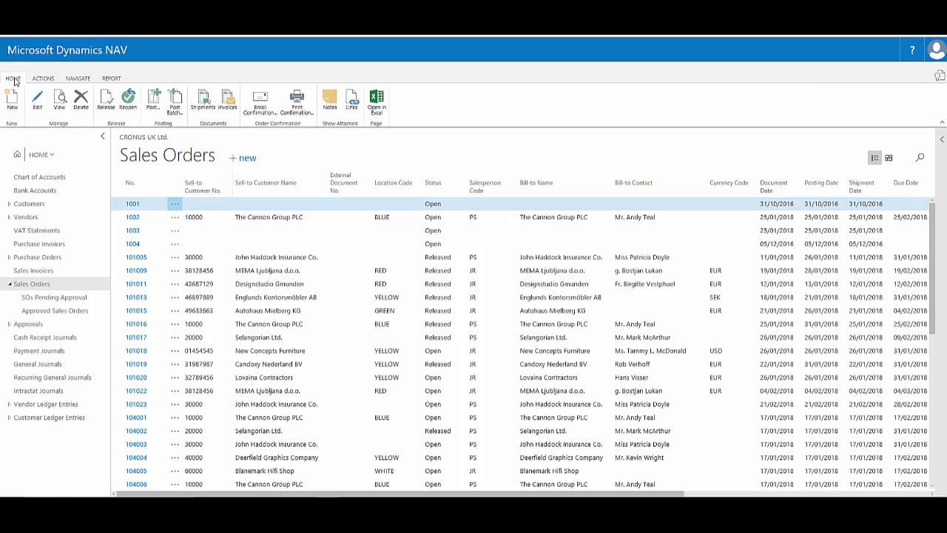
pyautogui.click(15, 79)
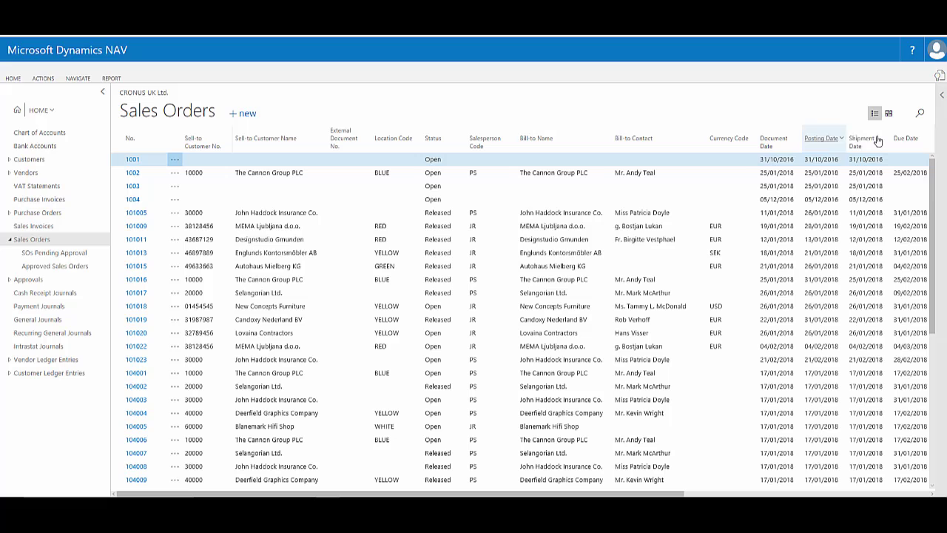
# Step: Search the sales orders by a sell-to customer number, then clear the search
pyautogui.click(921, 115)
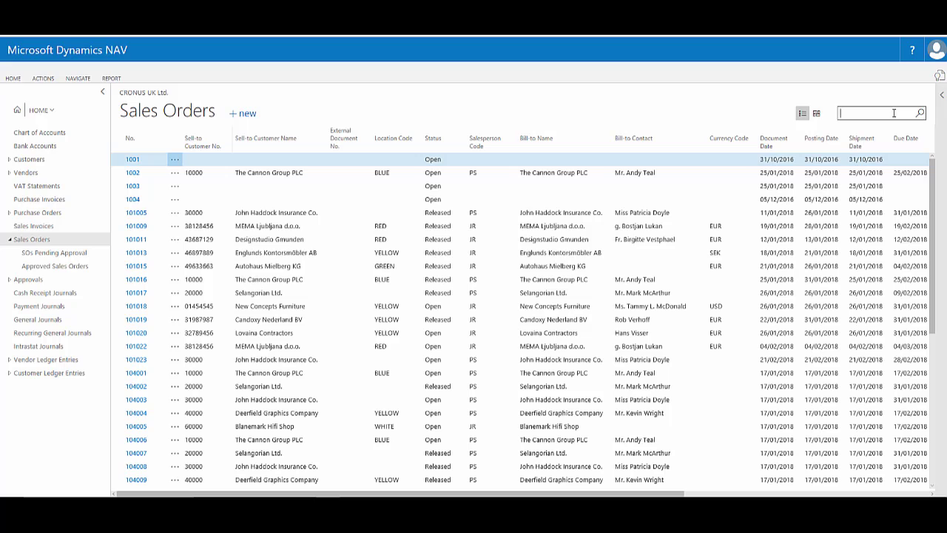
pyautogui.press('Down')
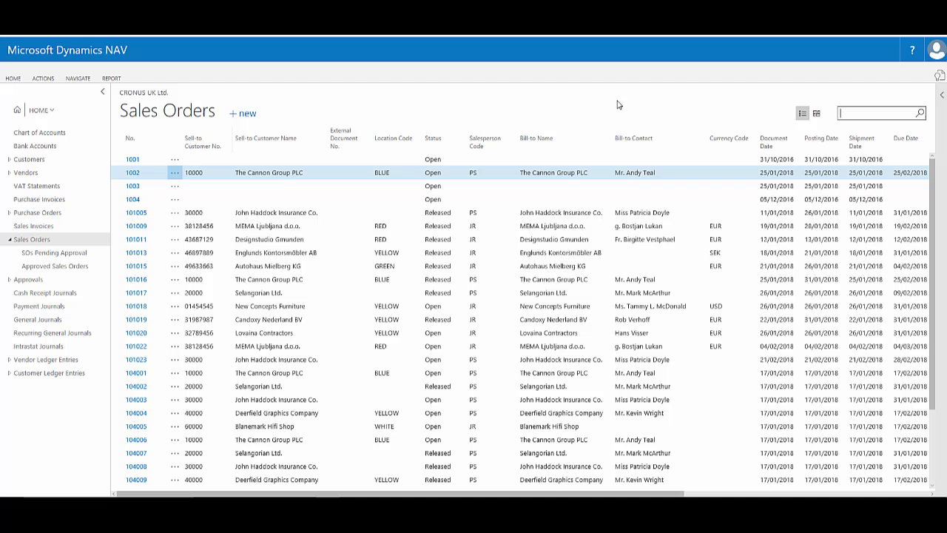
pyautogui.write('1000')
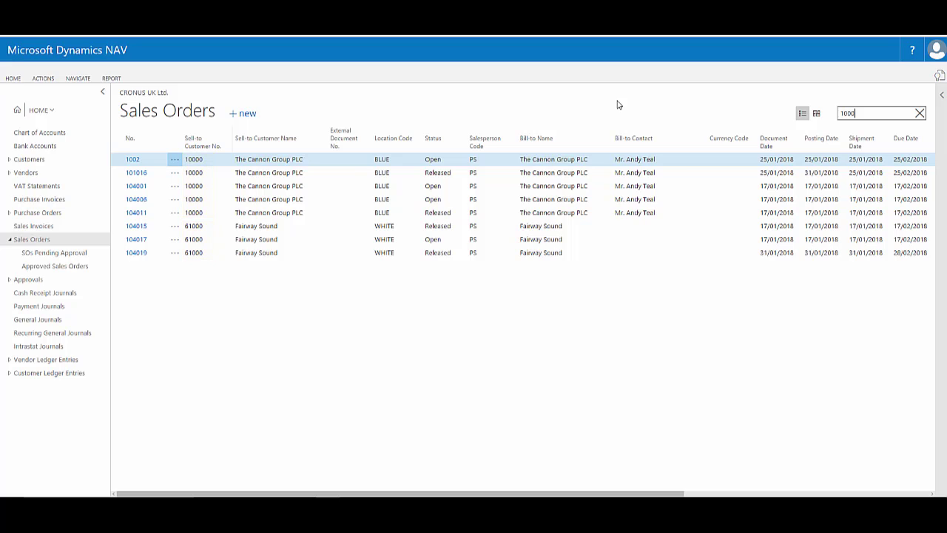
pyautogui.write('0')
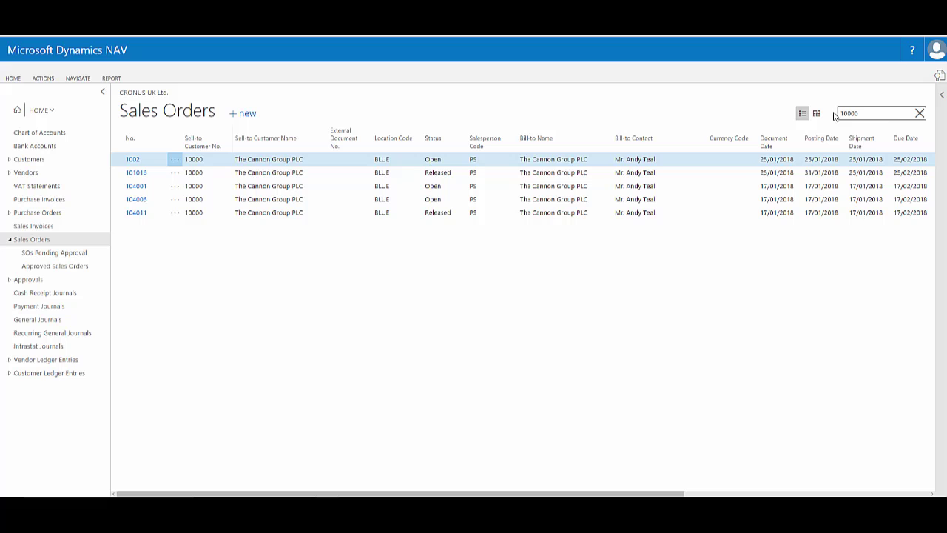
pyautogui.click(920, 114)
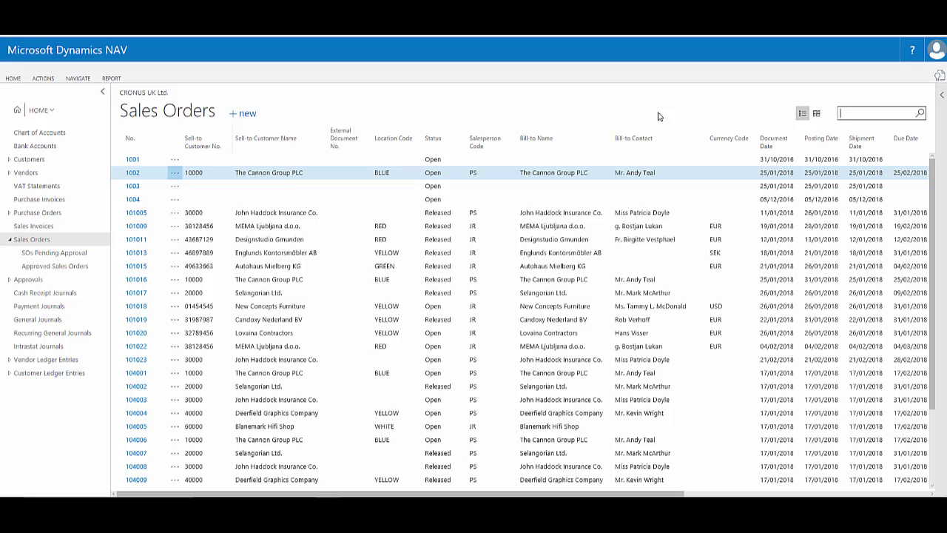
# Step: Search the sales orders for "ed", clear that search and search for "yellow" instead
pyautogui.write('ed')
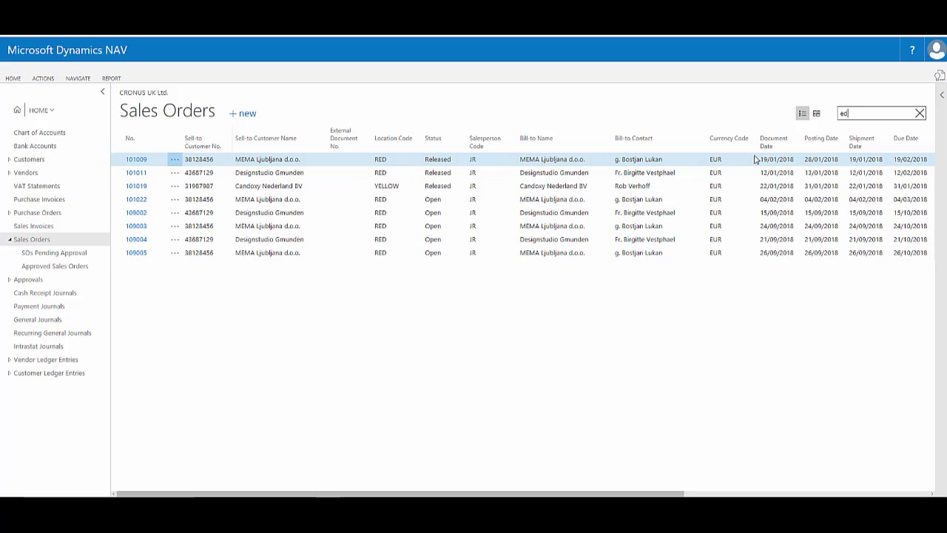
pyautogui.doubleClick(857, 113)
pyautogui.click(920, 115)
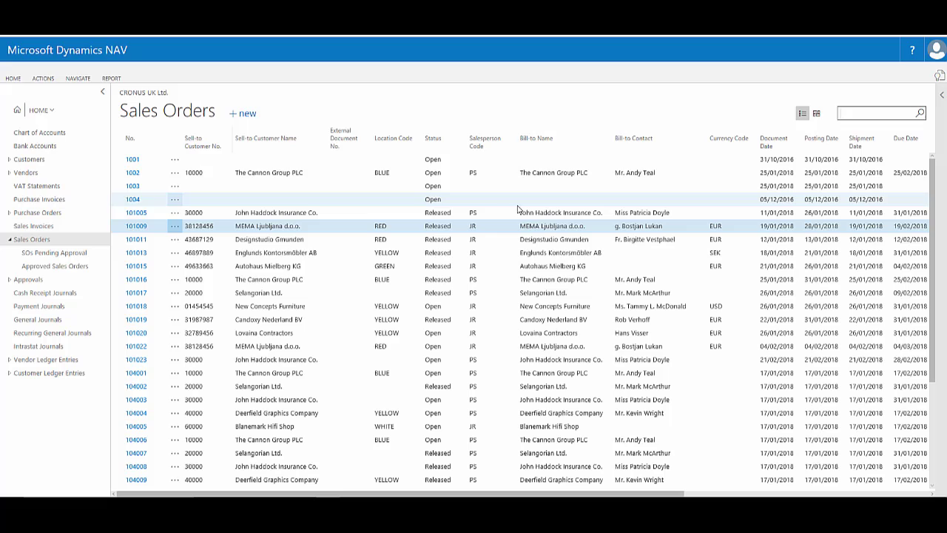
pyautogui.click(851, 112)
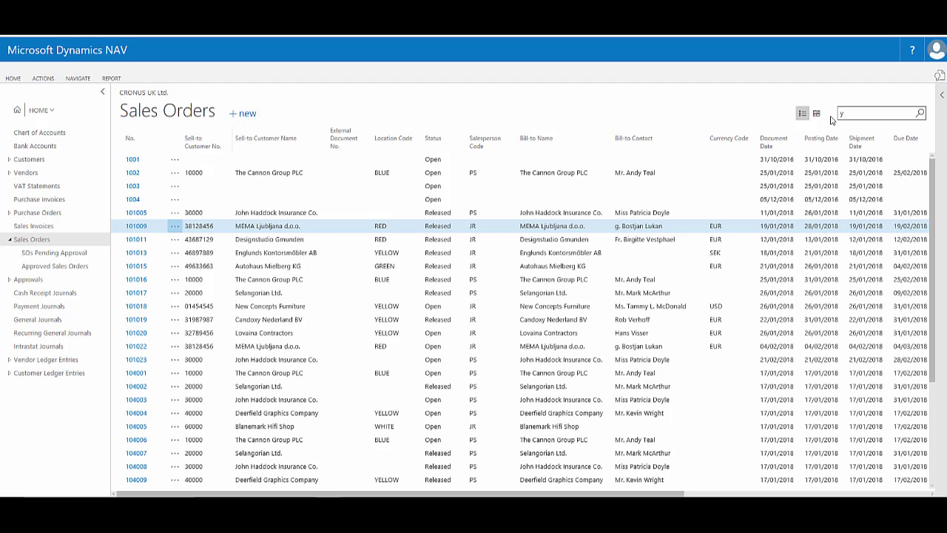
pyautogui.write('yellow')
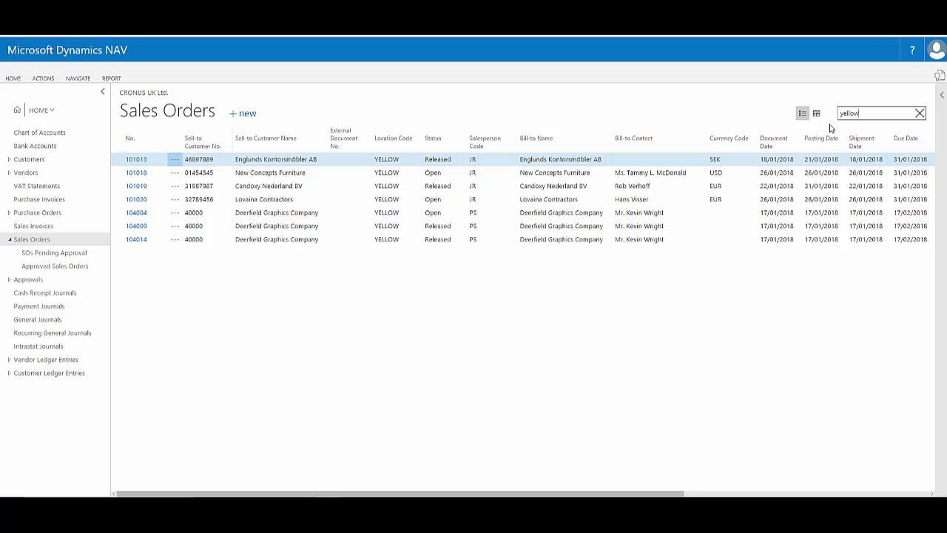
# Step: Change the sales order search to the case-insensitive wildcard filter @*ell*, then clear it
pyautogui.press('BackSpace')
pyautogui.press('BackSpace')
pyautogui.press('BackSpace')
pyautogui.press('BackSpace')
pyautogui.write('e')
pyautogui.write('@')
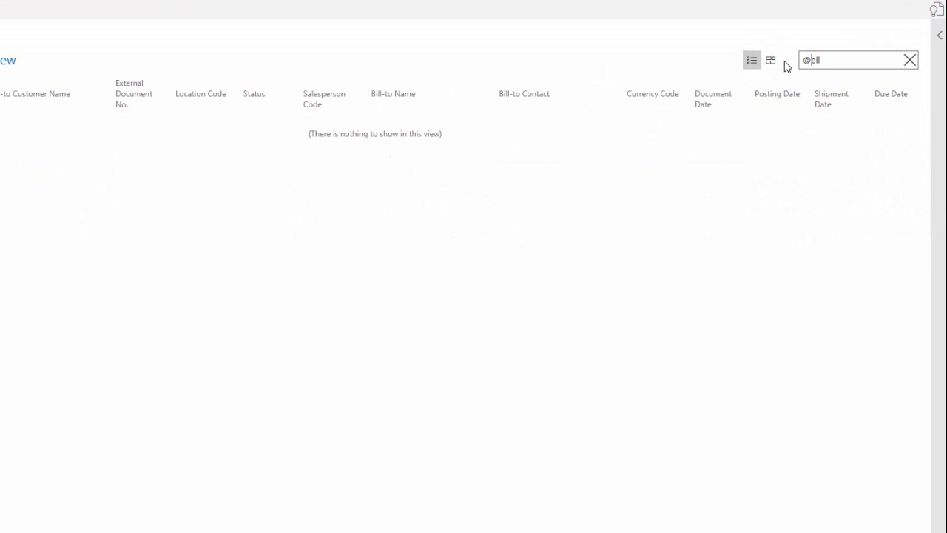
pyautogui.write('*')
pyautogui.press('End')
pyautogui.write('*')
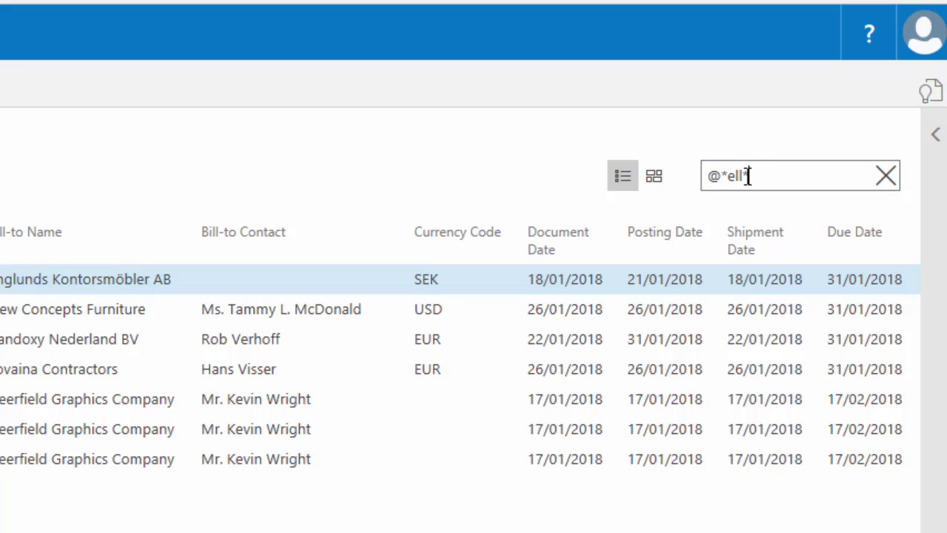
pyautogui.moveTo(749, 175); pyautogui.dragTo(681, 181)
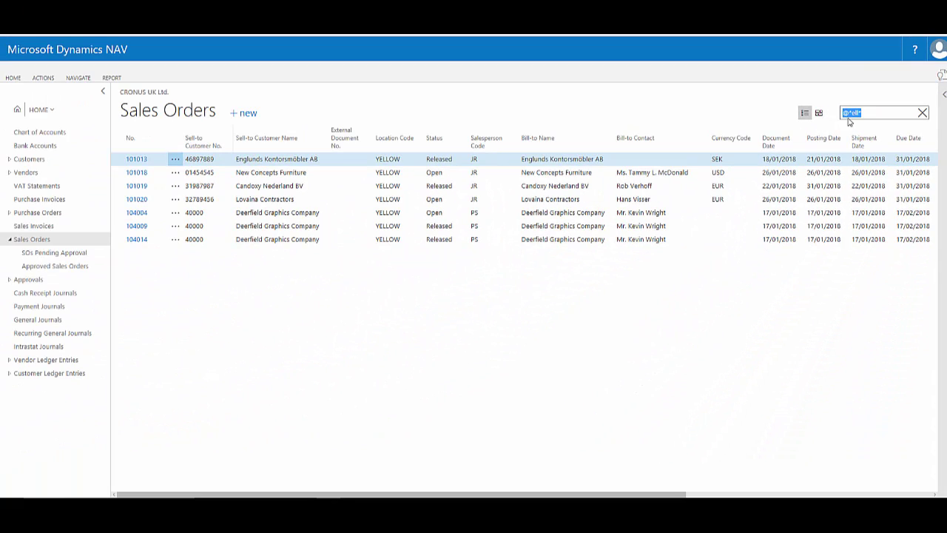
pyautogui.click(851, 112)
pyautogui.click(923, 113)
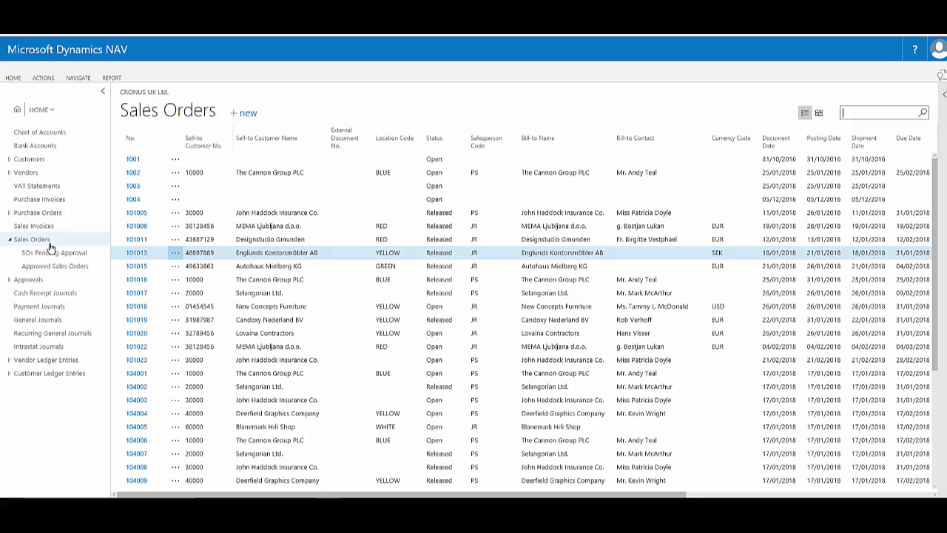
# Step: Open the customers in list view and hide the sales history and statistics pane
pyautogui.click(31, 159)
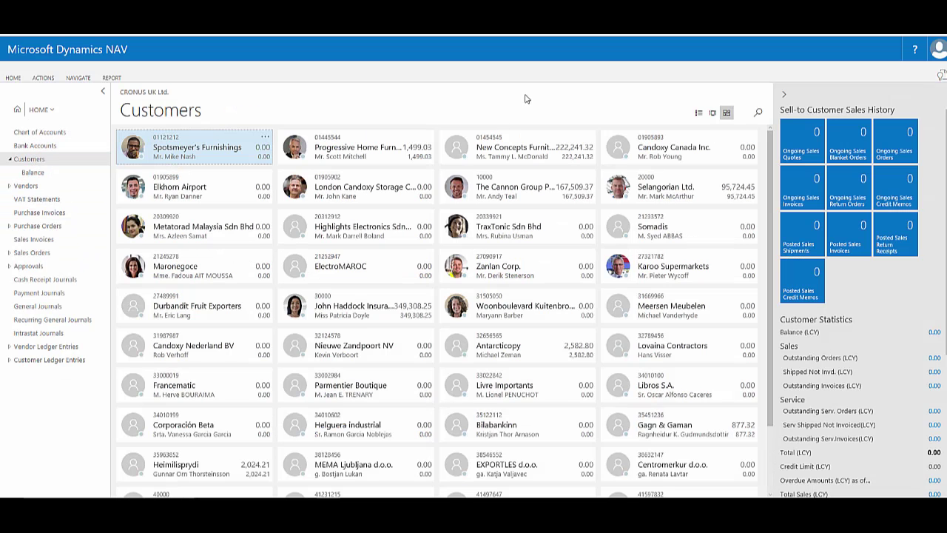
pyautogui.click(699, 115)
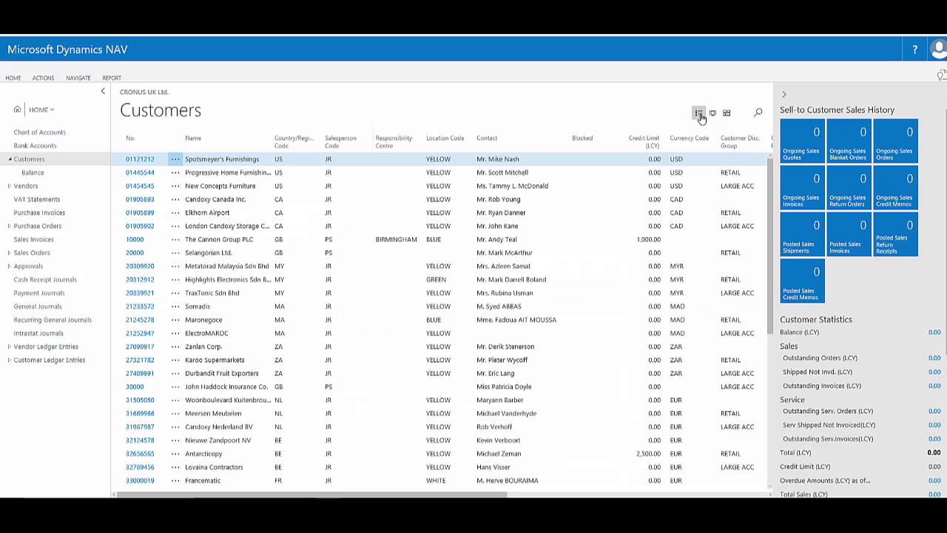
pyautogui.click(785, 96)
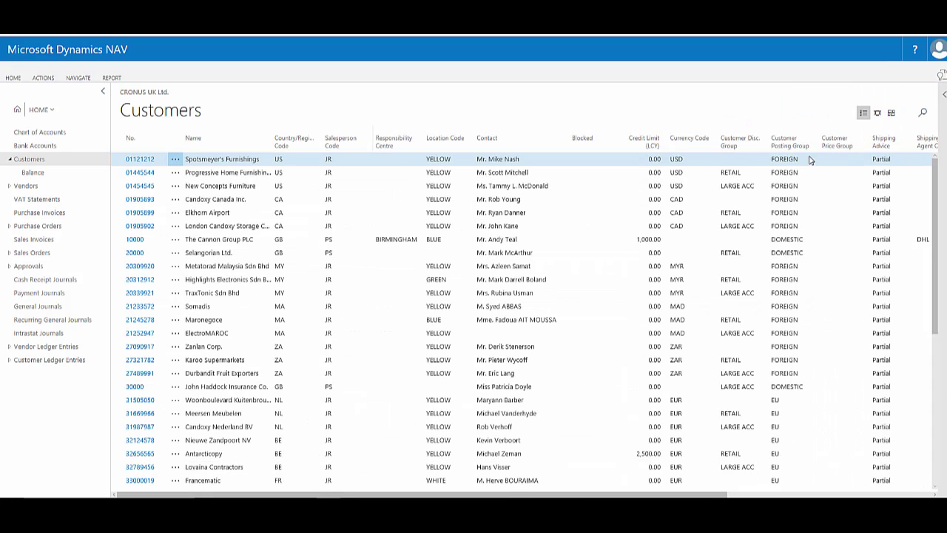
# Step: Search the customers for "pat", then clear the search
pyautogui.click(920, 110)
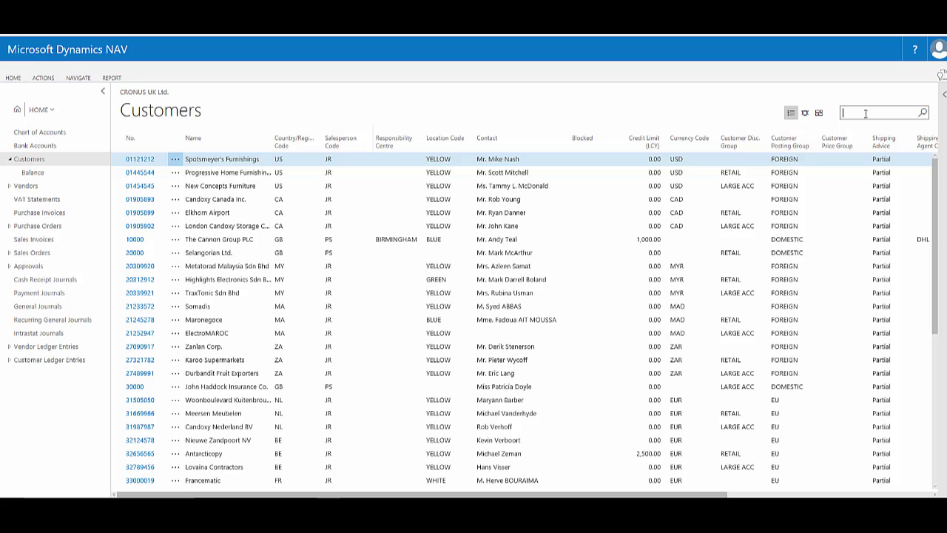
pyautogui.write('at')
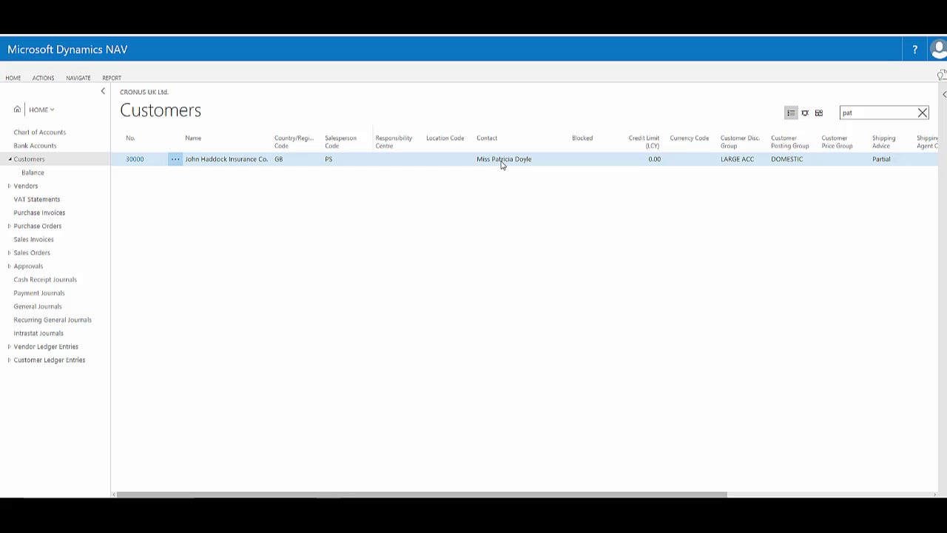
pyautogui.click(924, 115)
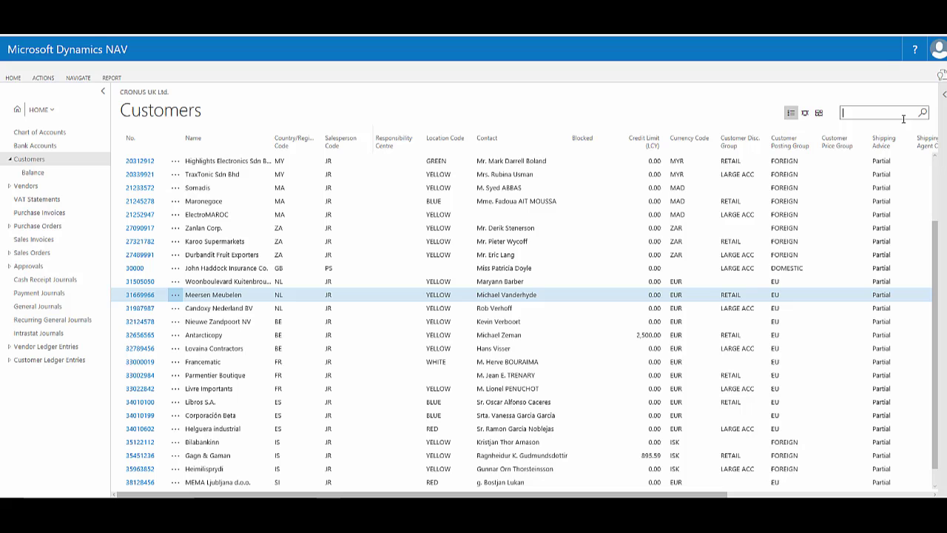
# Step: Find the Items page by searching for "items", open its item list and collapse the ribbon
pyautogui.click(942, 77)
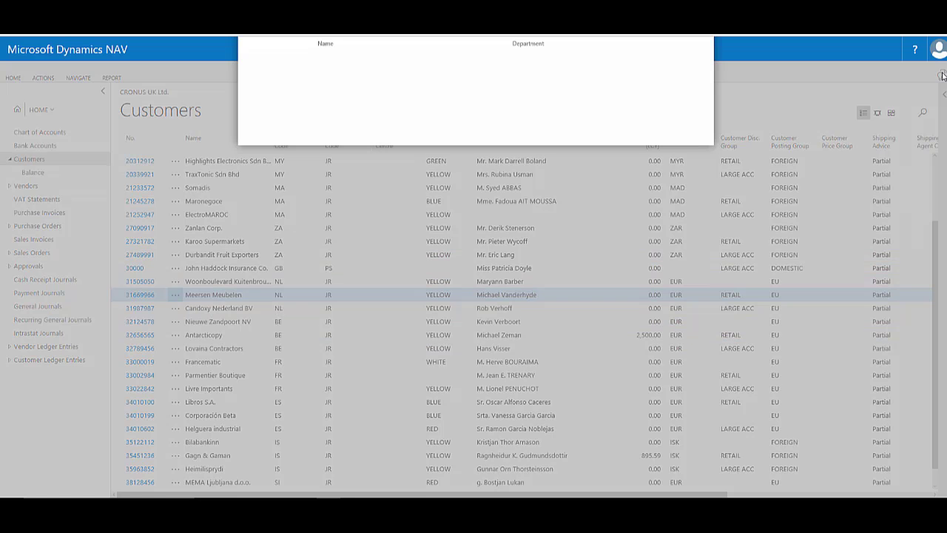
pyautogui.write('item')
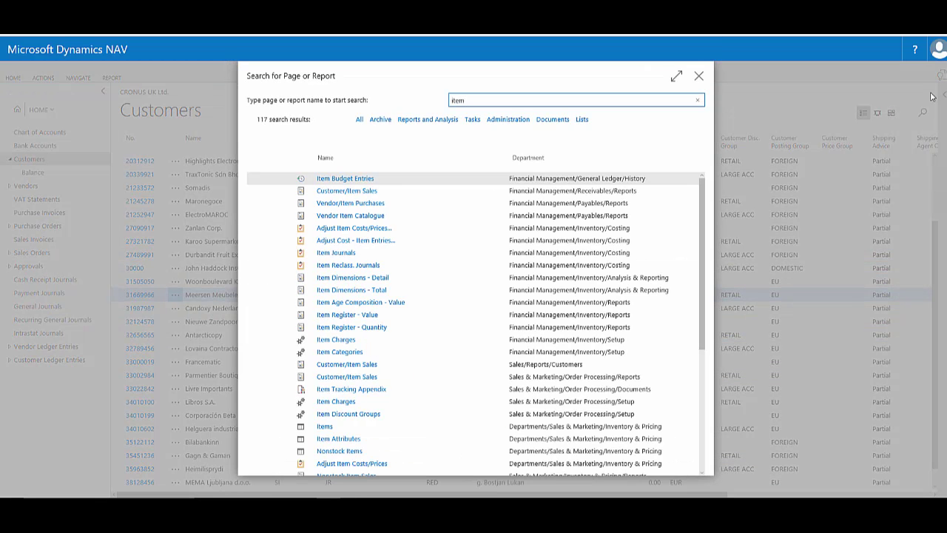
pyautogui.write('s')
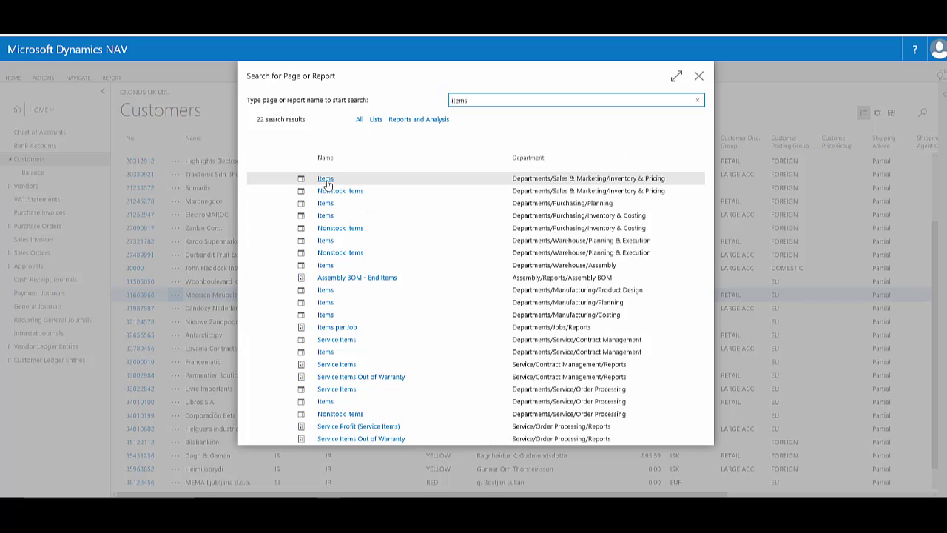
pyautogui.click(326, 179)
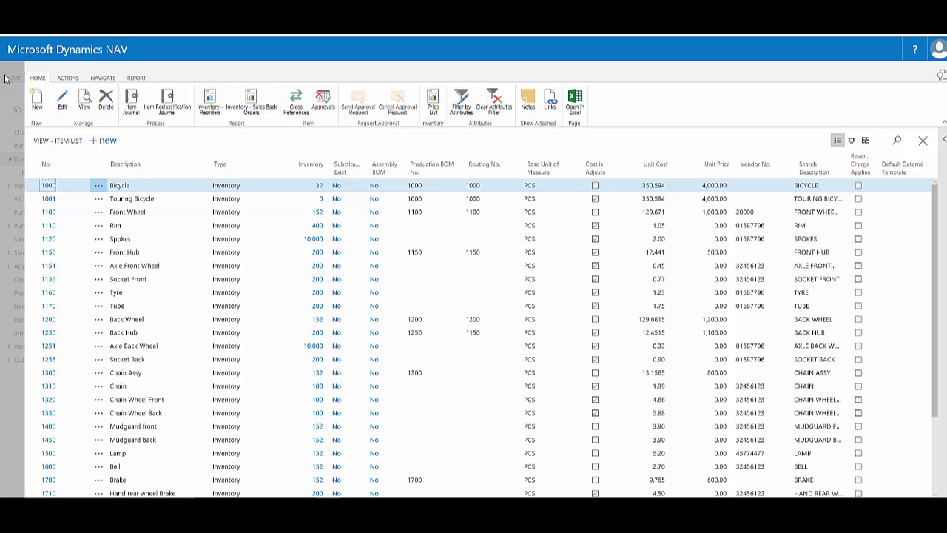
pyautogui.click(34, 78)
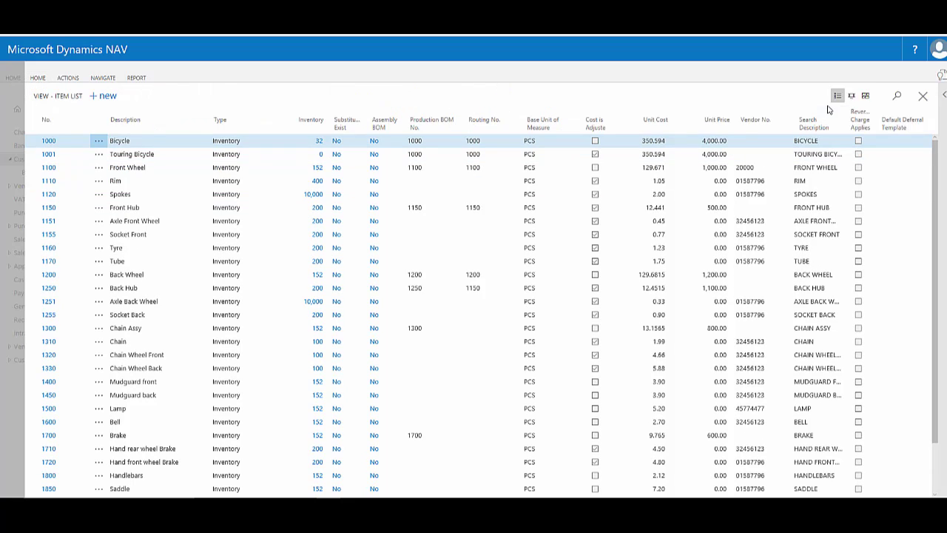
# Step: Search the item list for "chair", then clear the search
pyautogui.click(897, 96)
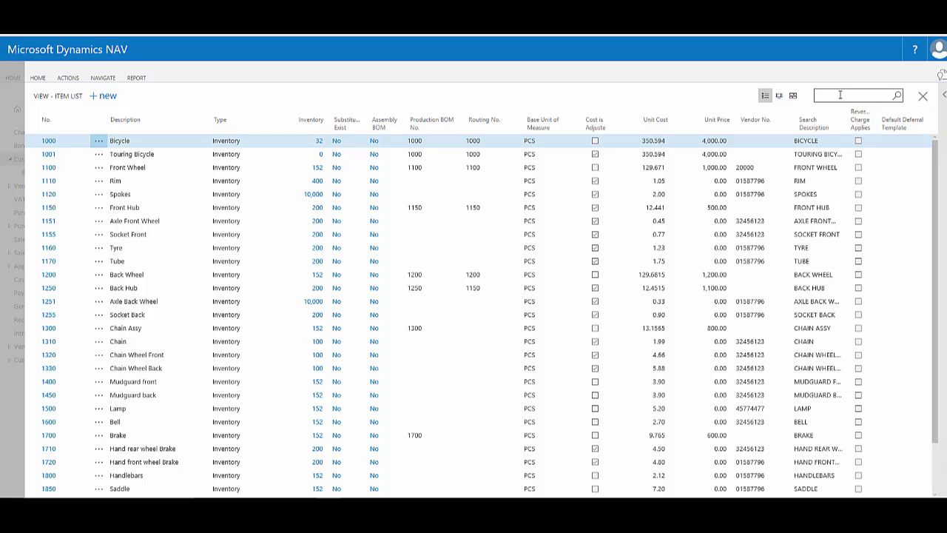
pyautogui.write('cha')
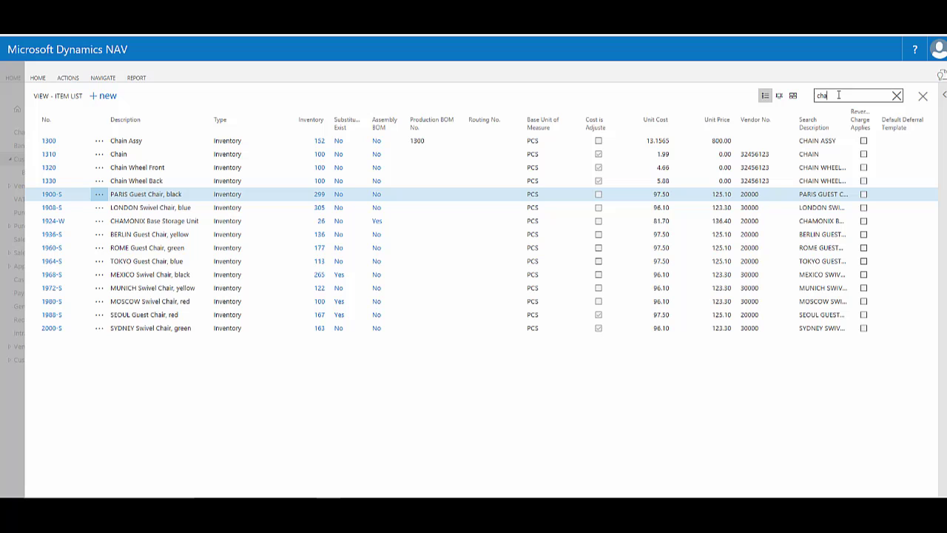
pyautogui.write('ir')
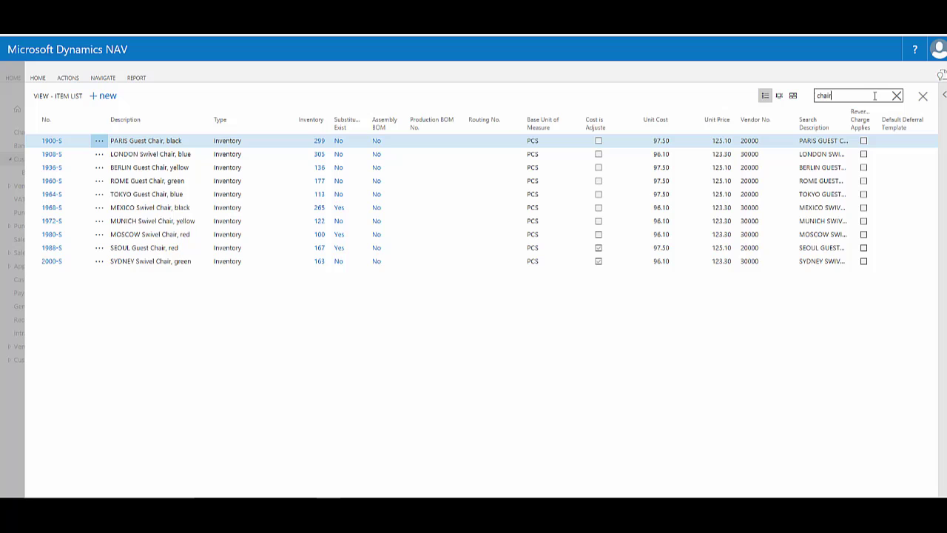
pyautogui.click(898, 97)
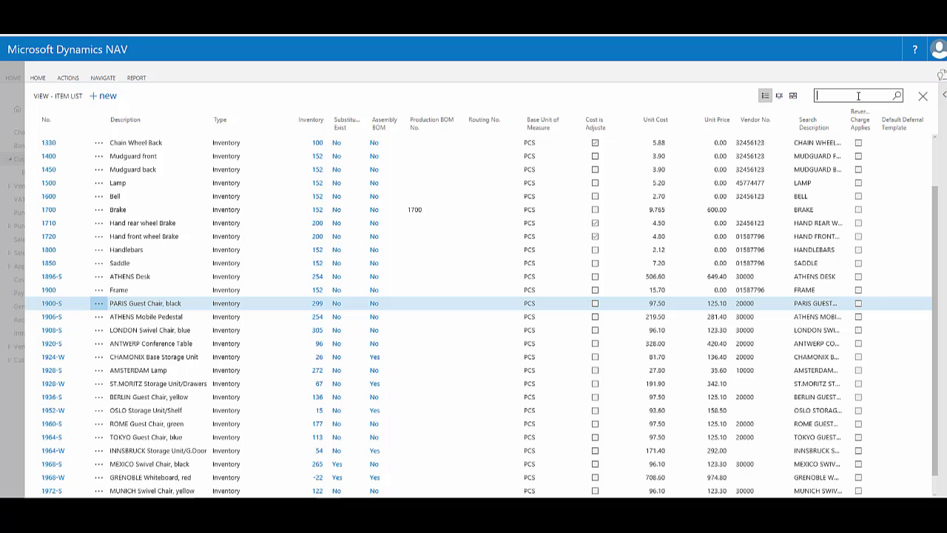
# Step: Filter the item list for descriptions beginning with either of two texts, using lon*|par*
pyautogui.write('lon')
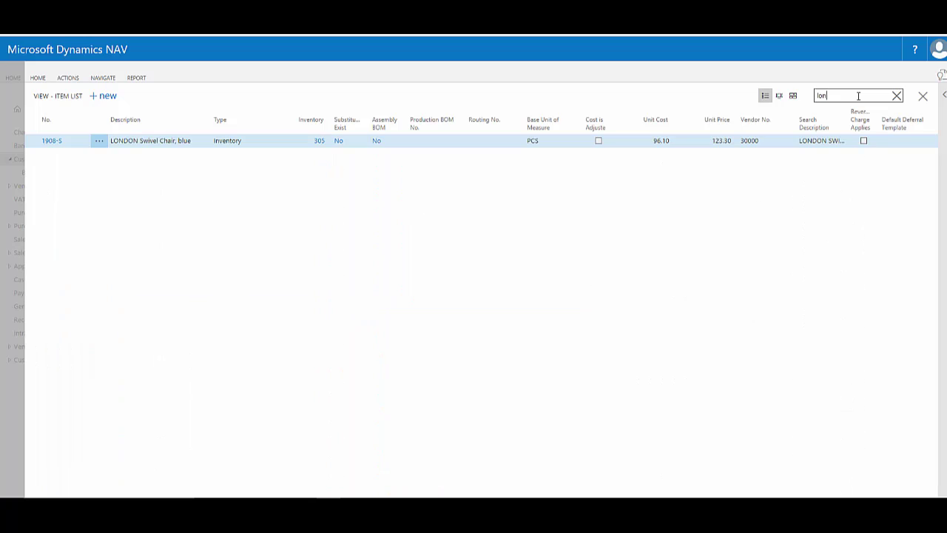
pyautogui.write('|par')
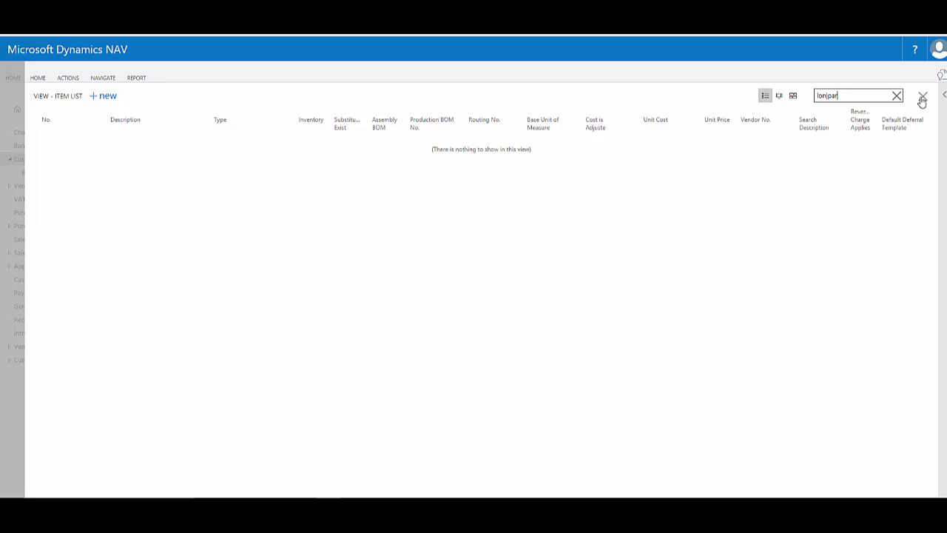
pyautogui.press('Left')
pyautogui.press('Left')
pyautogui.press('Left')
pyautogui.write('*|par')
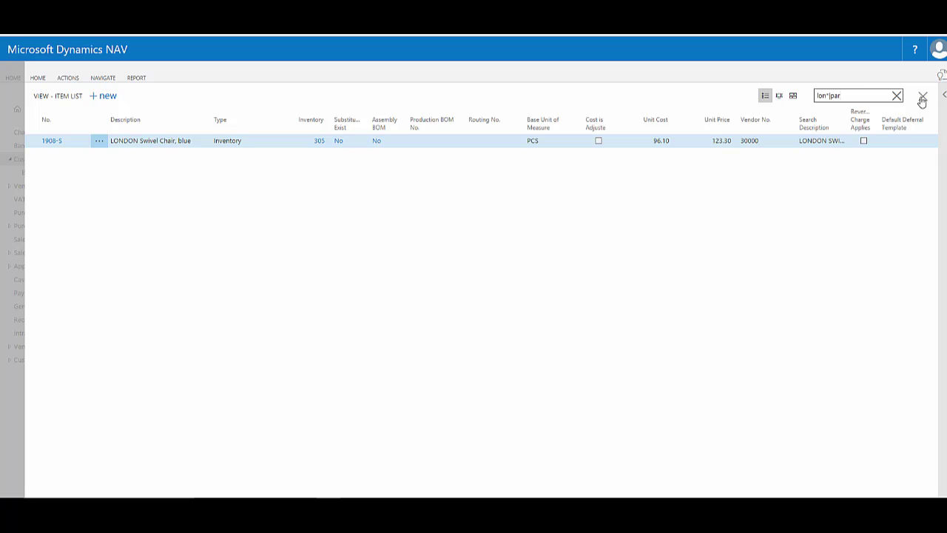
pyautogui.write('*')
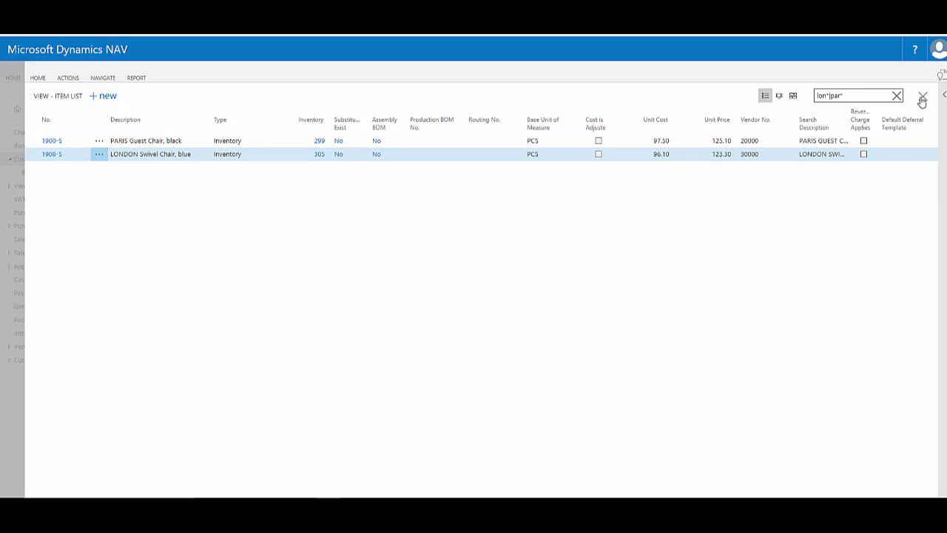